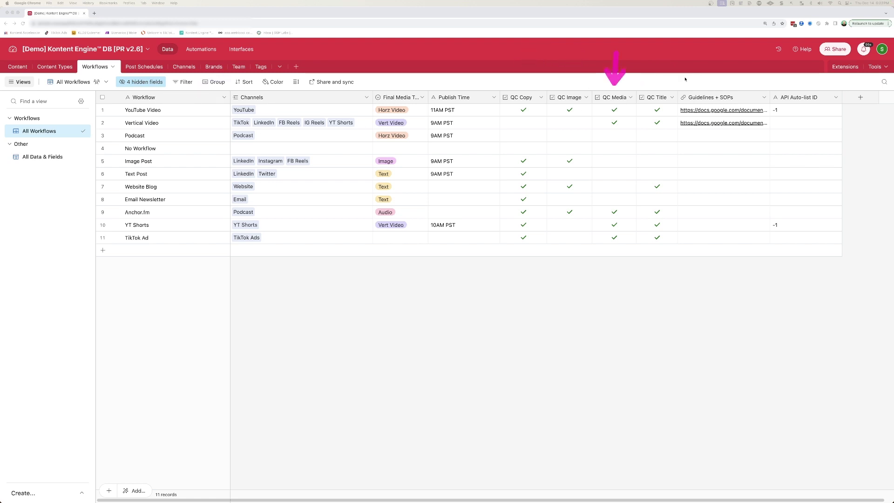
- Open the Descript Vertical Video TikTok Guidelines doc from the Vertical Video row, then return to Airtable
left_click(723, 123)
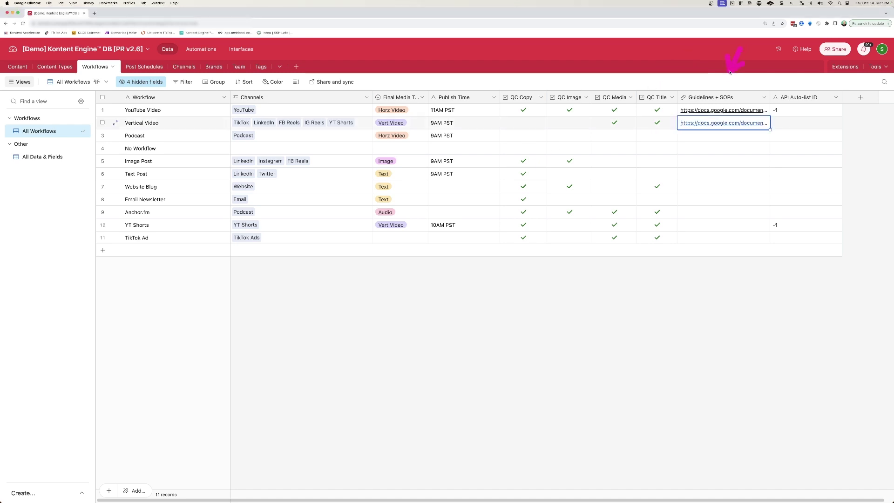
left_click(723, 124)
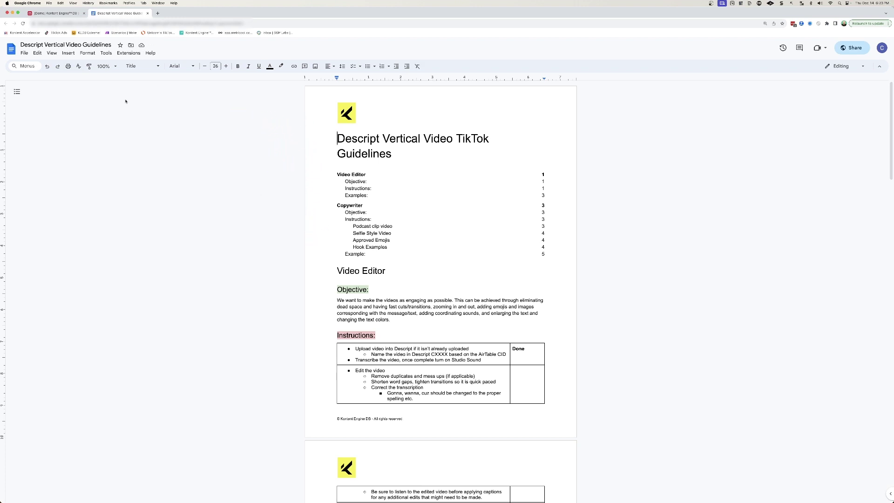
key("ctrl+shift+Tab")
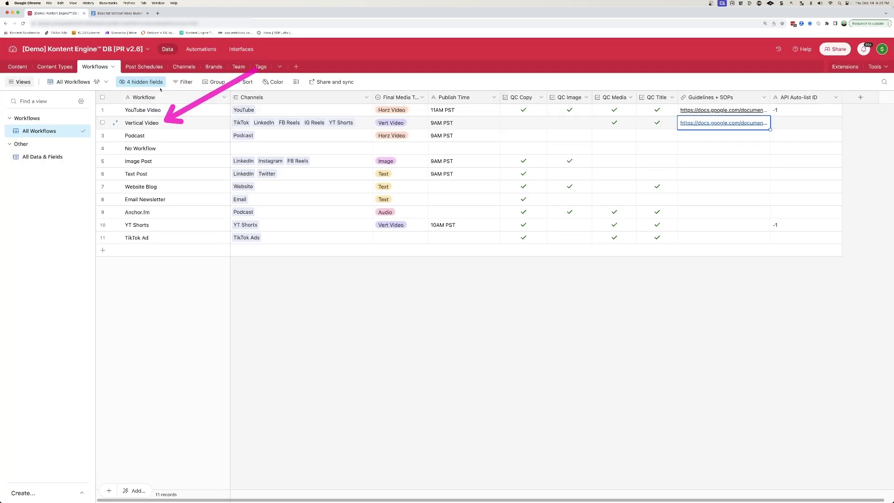
key("ctrl+Tab")
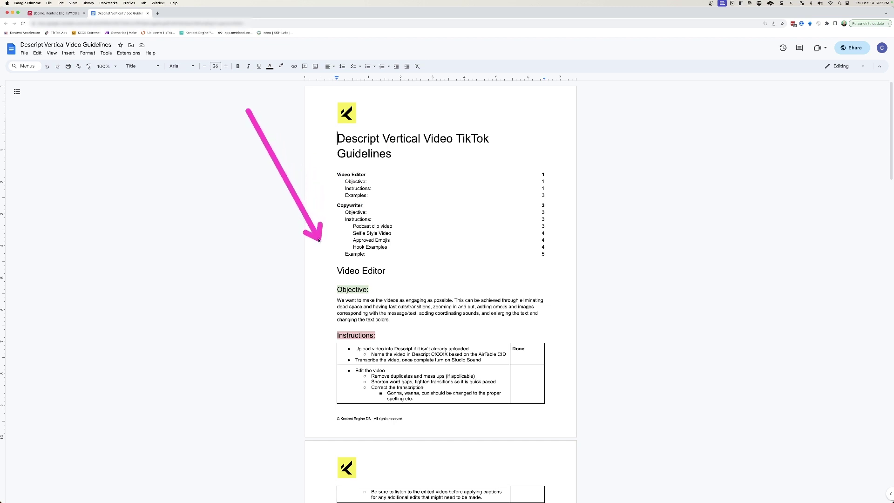
key("ctrl+shift+Tab")
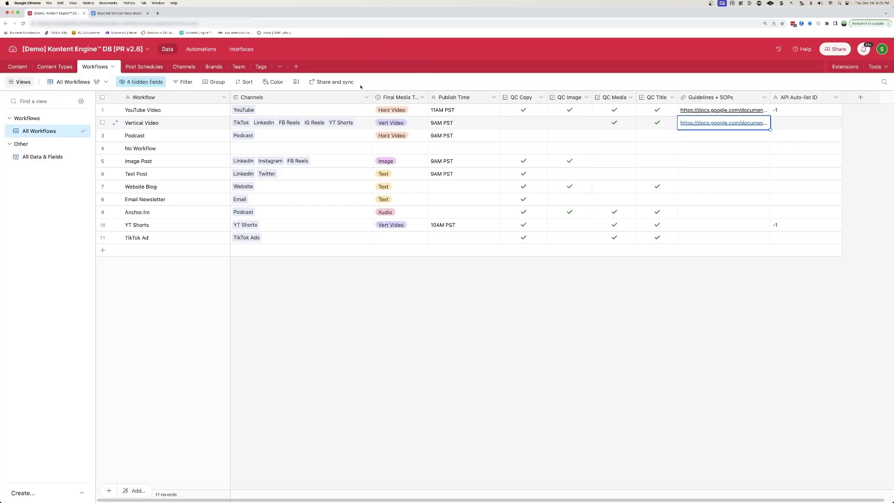
- Show the Content table's in-progress Overview of 13 records with publish dates, brands, workflows and readiness
left_click(20, 69)
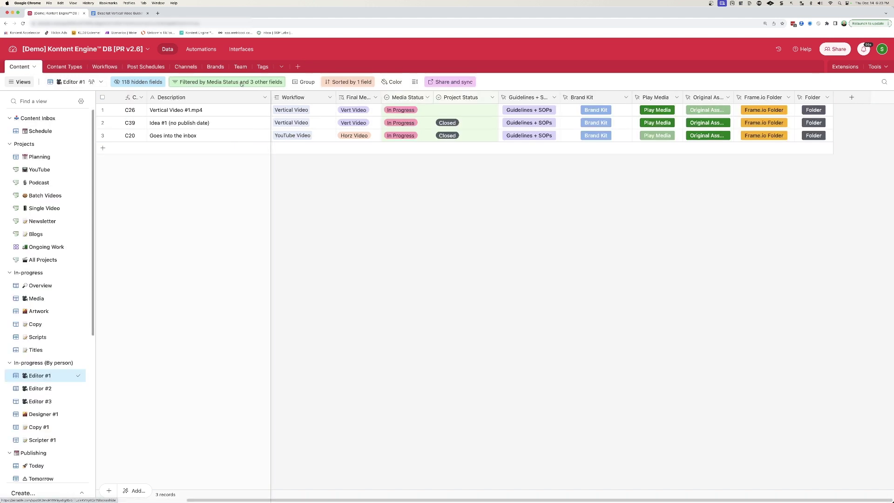
left_click(40, 286)
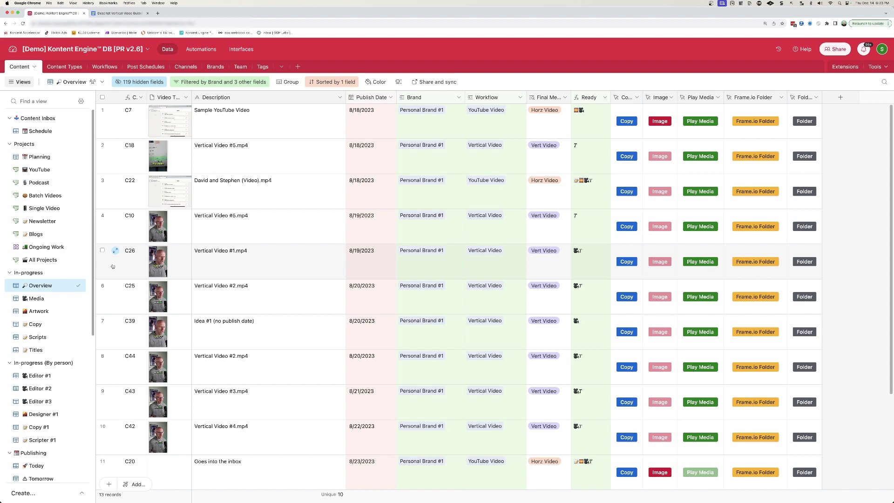
left_click_drag(139, 238, 56, 284)
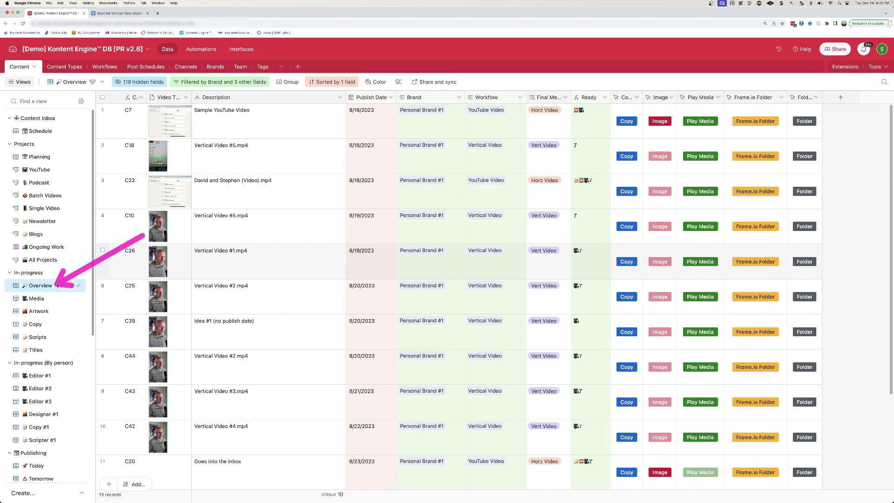
left_click_drag(368, 147, 235, 345)
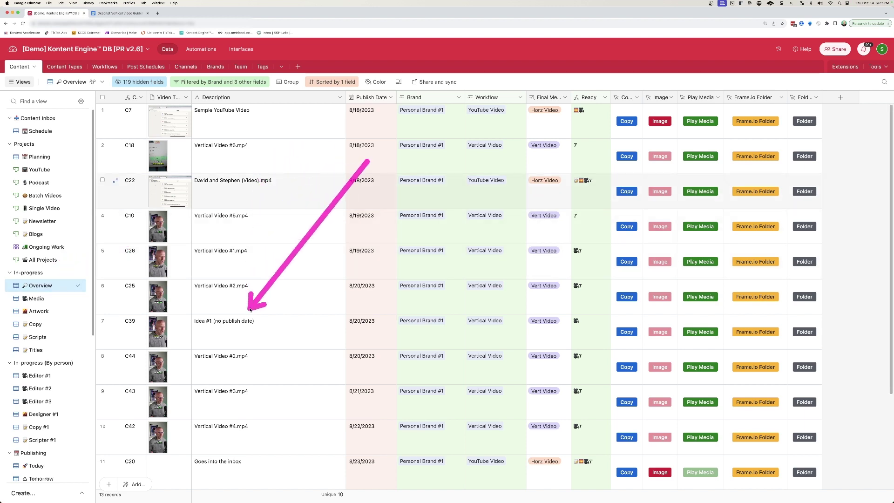
scroll(273, 300, "down", 5)
scroll(273, 300, "up", 5)
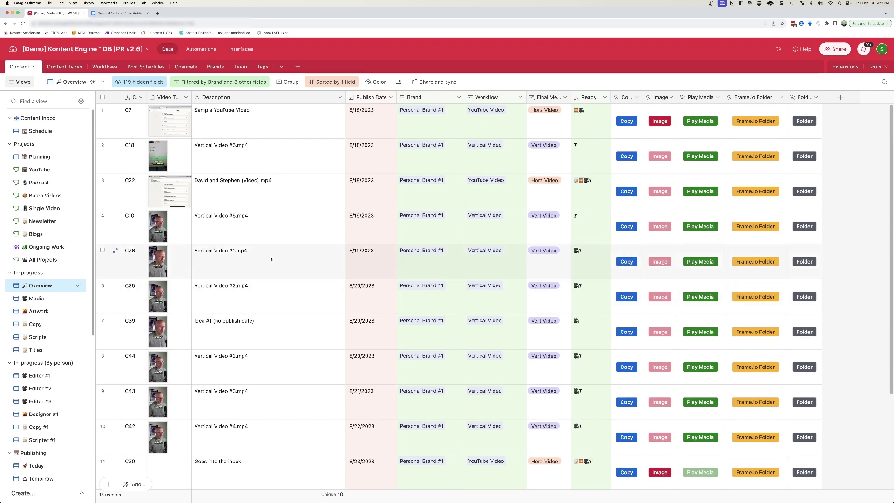
left_click_drag(227, 193, 155, 235)
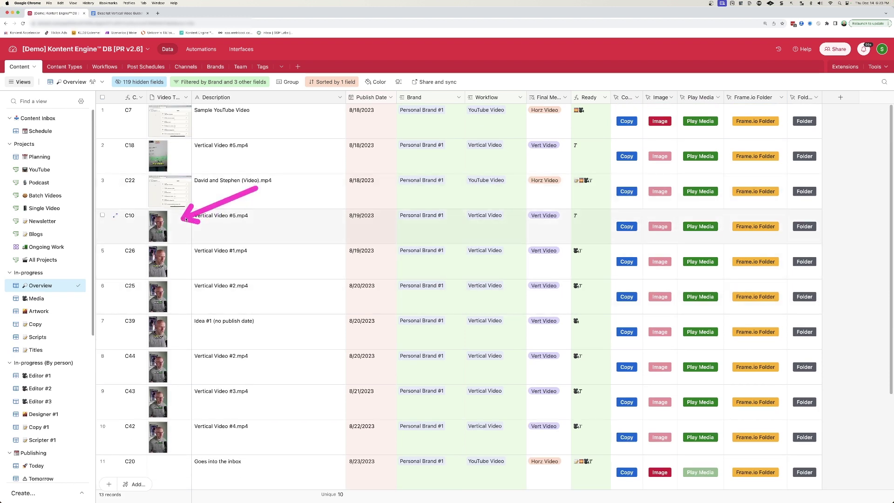
left_click_drag(381, 58, 380, 67)
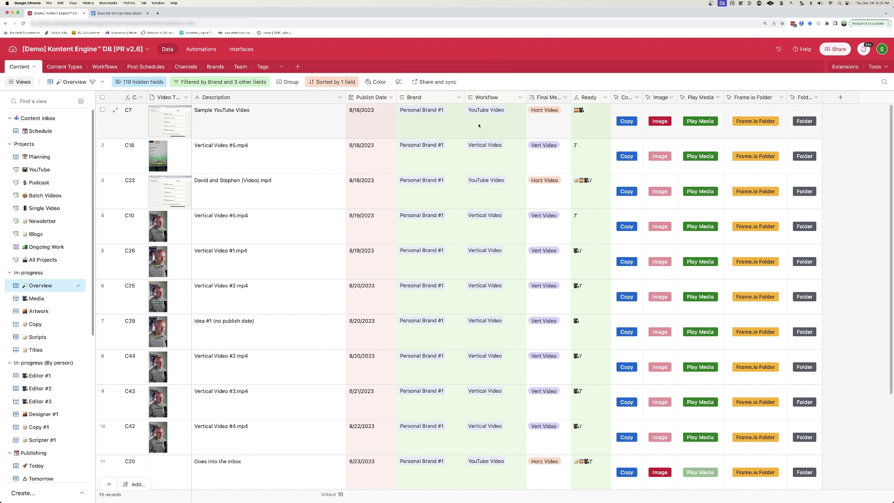
left_click_drag(426, 146, 465, 114)
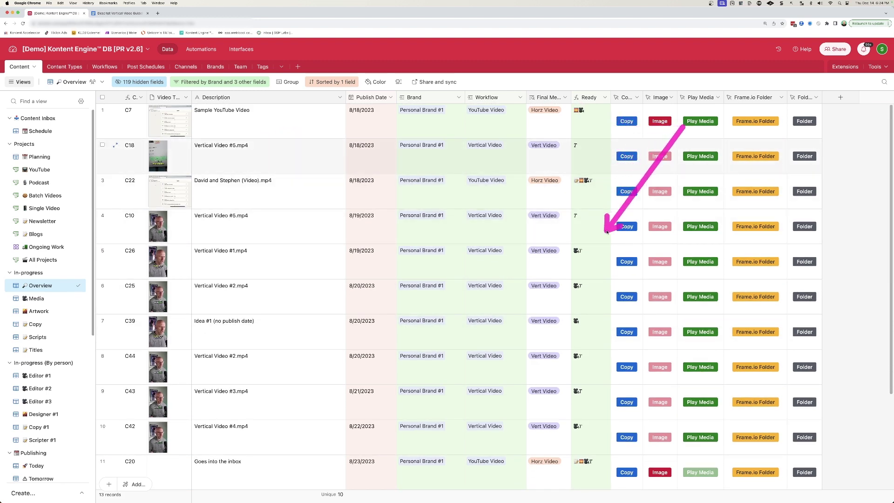
- Assign Editor #2 as Media Editor for C22, David and Stephen (Video).mp4
left_click(37, 298)
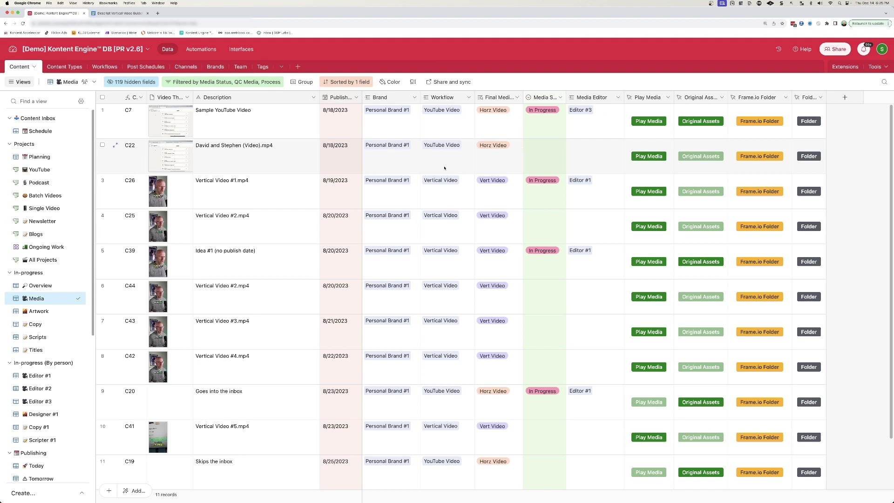
left_click(41, 285)
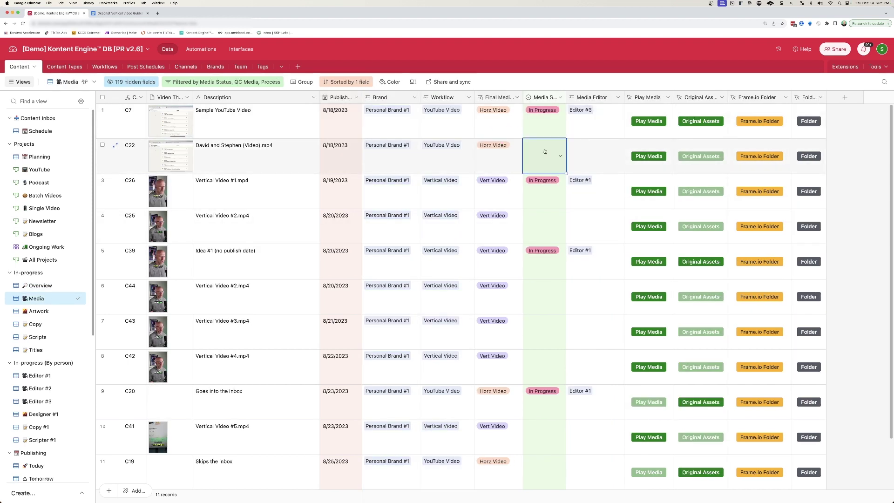
left_click(590, 153)
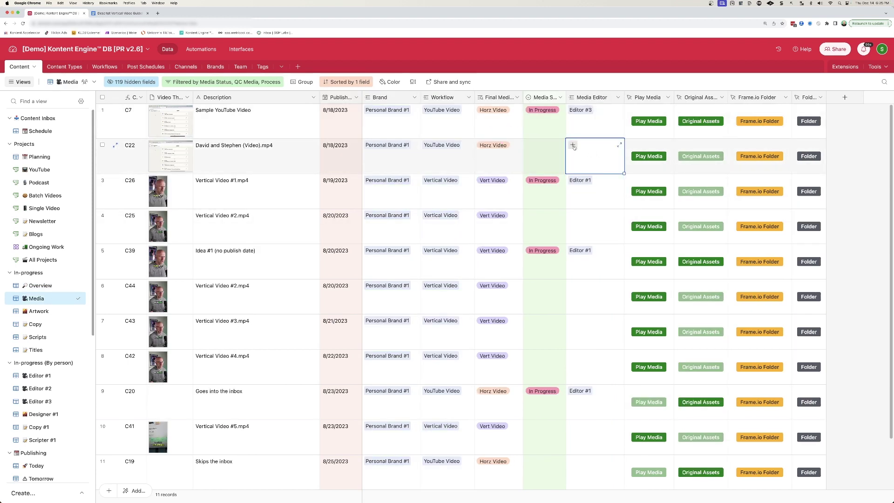
left_click(573, 146)
left_click(477, 122)
- Set C22's Media Status to Done so it drops off the Media list
left_click(543, 158)
left_click(543, 168)
left_click(536, 217)
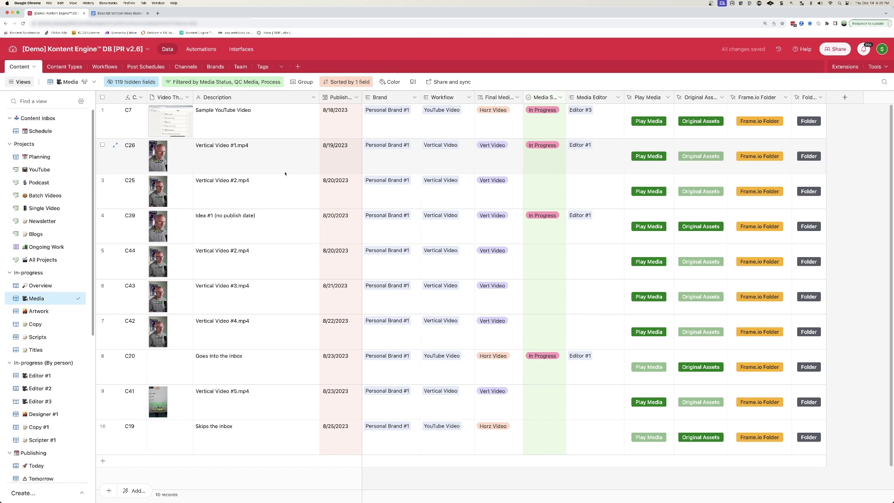
- Check item readiness in the in-progress Overview after C22's media update
left_click(62, 285)
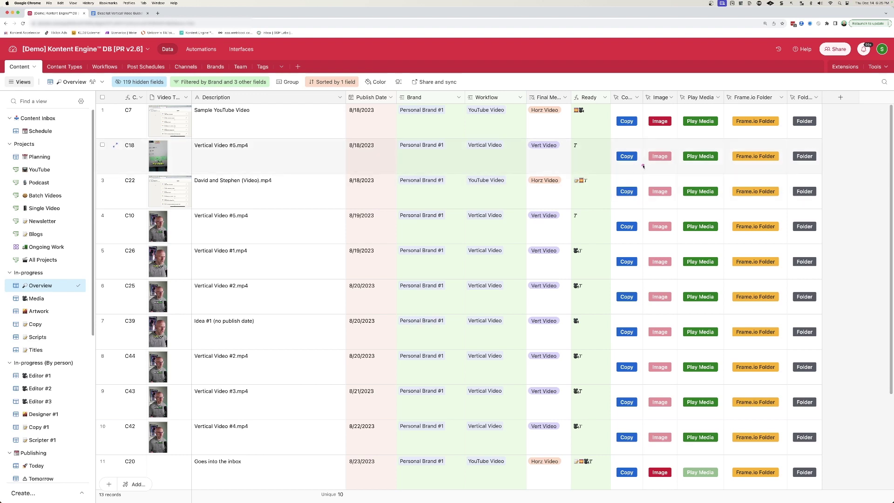
mouse_move(643, 166)
left_mouse_down()
mouse_move(591, 189)
mouse_move(616, 261)
mouse_move(598, 364)
left_mouse_up()
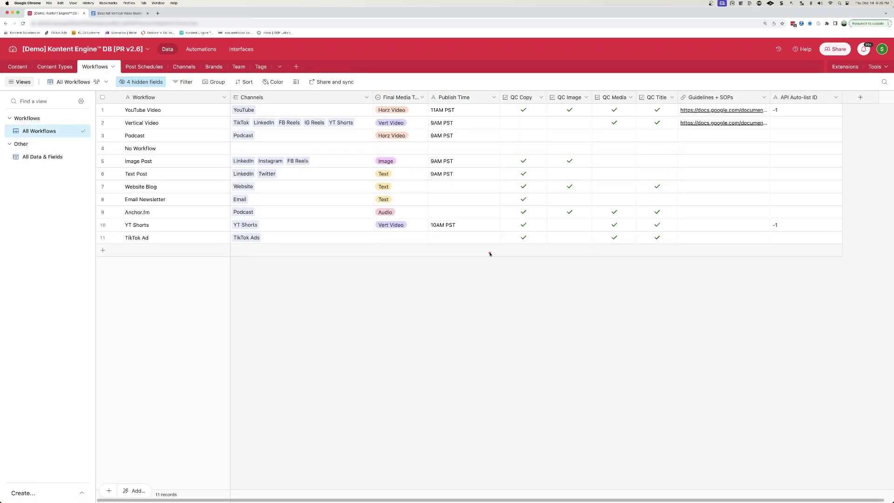
left_click(17, 67)
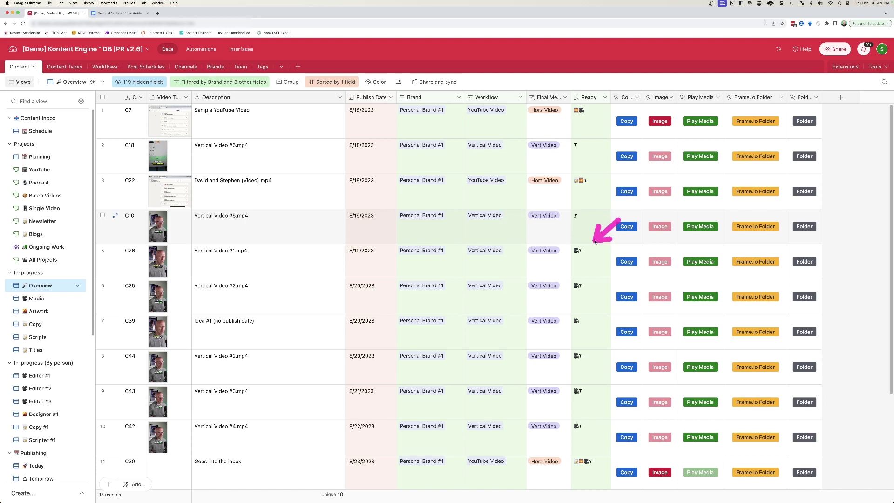
left_click(105, 67)
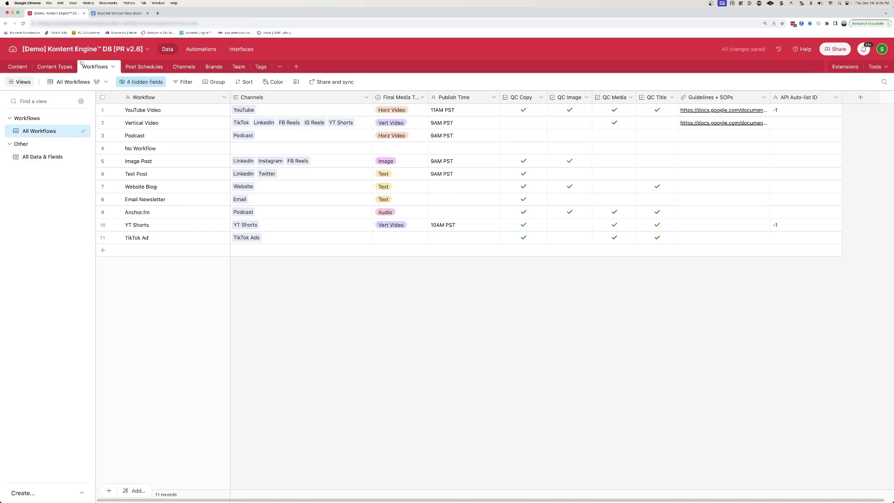
left_click(17, 67)
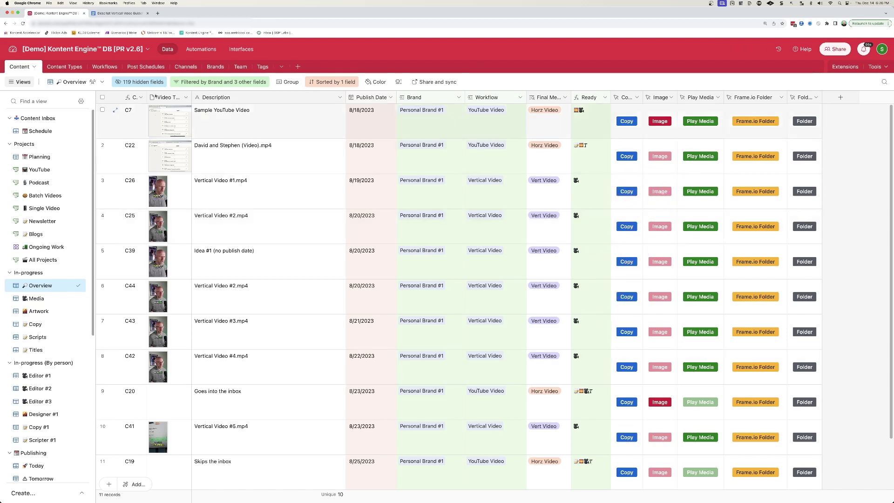
left_click(105, 66)
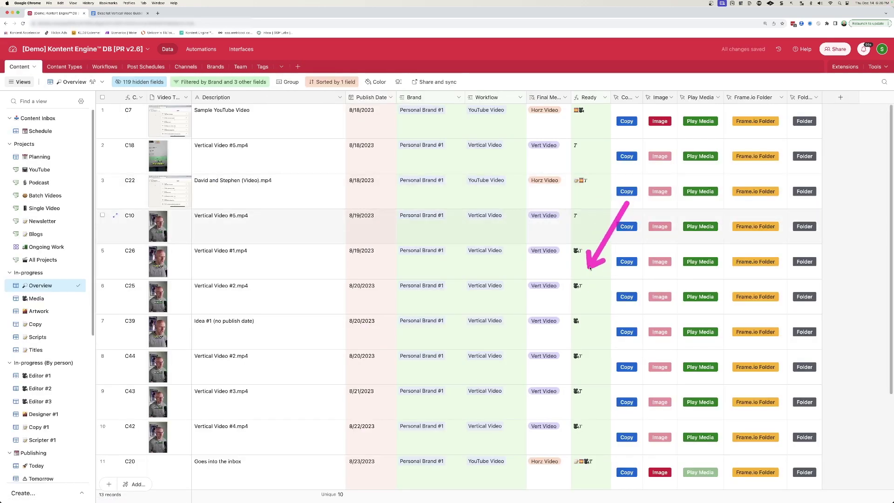
scroll(47, 326, "down", 3)
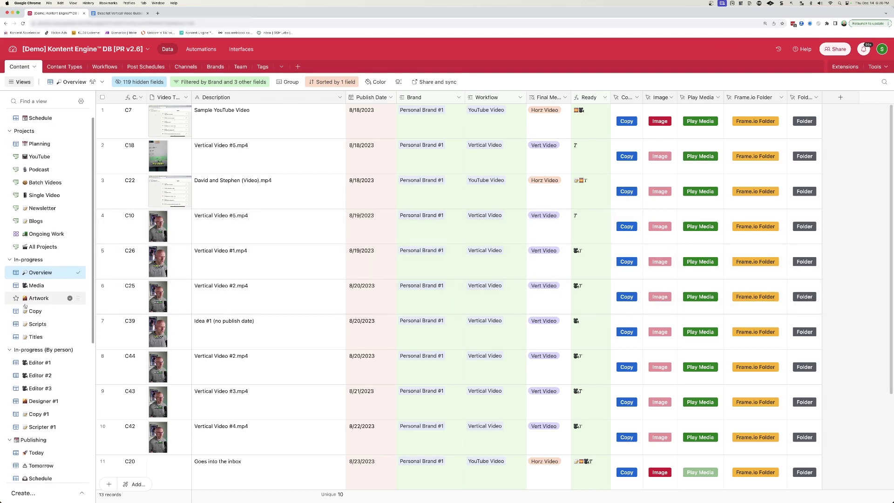
- Reschedule C44, Vertical Video #2.mp4, to publish today (12/14/2023) and view Publishing Today
left_click(41, 422)
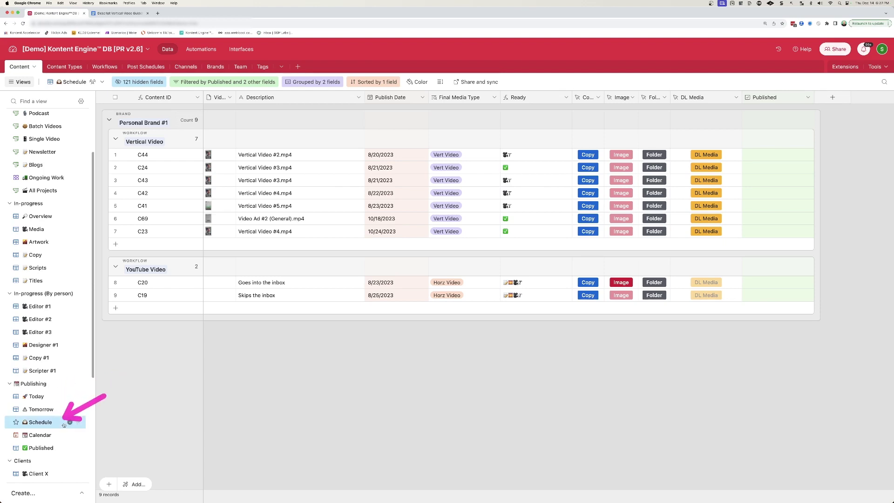
left_click(384, 156)
left_click(384, 155)
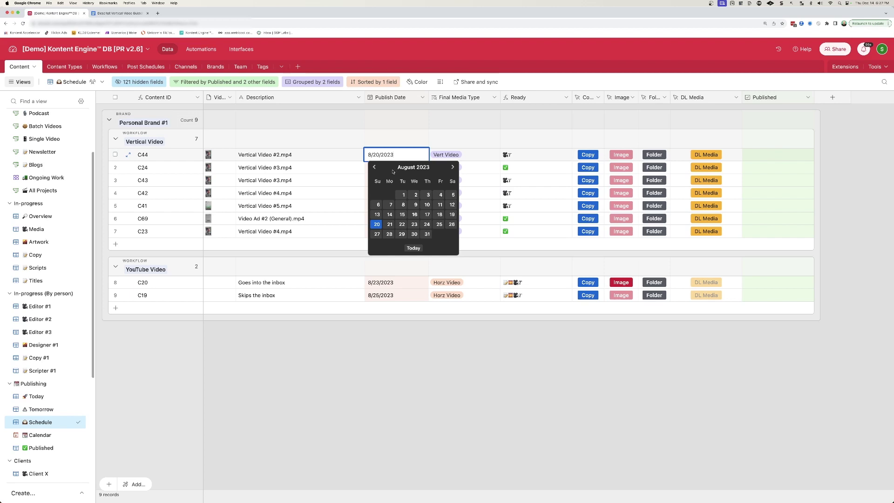
left_click(413, 249)
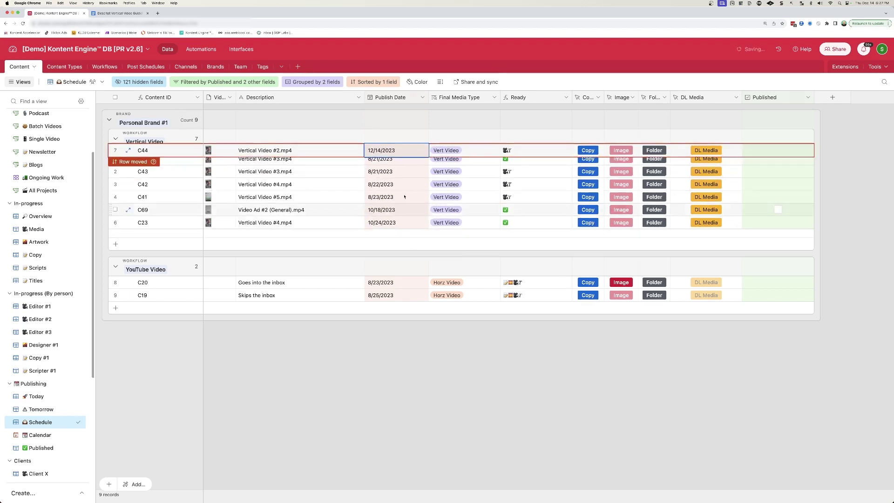
left_click(52, 396)
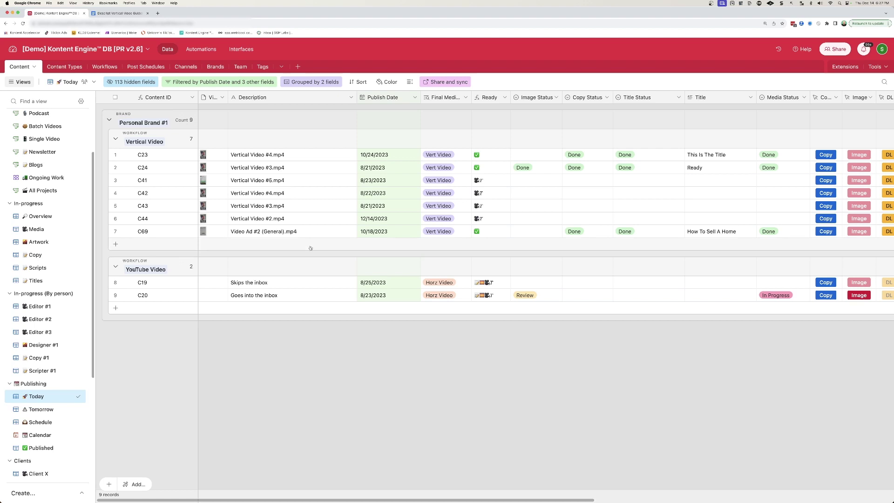
- Move C24, Vertical Video #3.mp4, to publish on 12/15/2023 and confirm it under Tomorrow
left_click(17, 409)
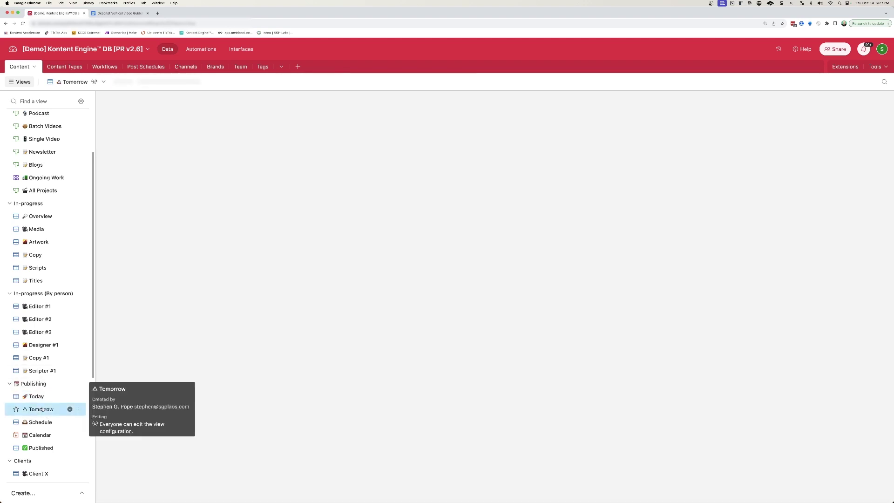
left_click(41, 422)
left_click(379, 155)
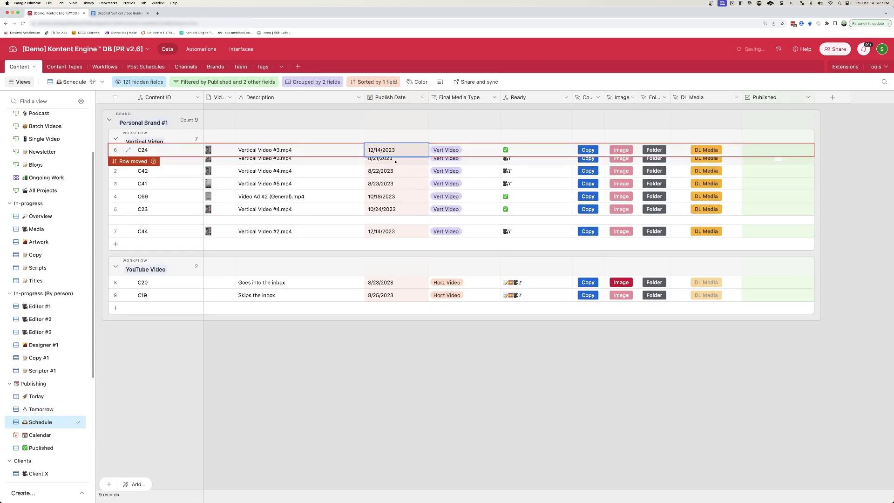
left_click(414, 252)
left_click(440, 208)
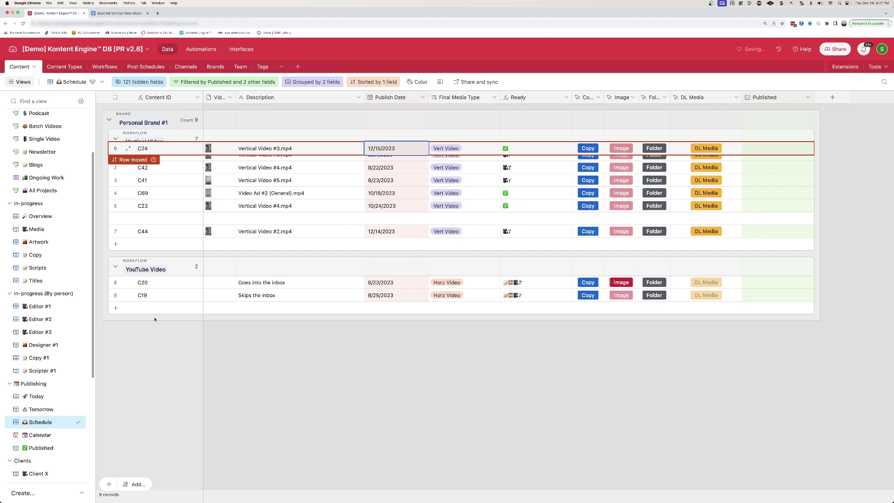
left_click(41, 410)
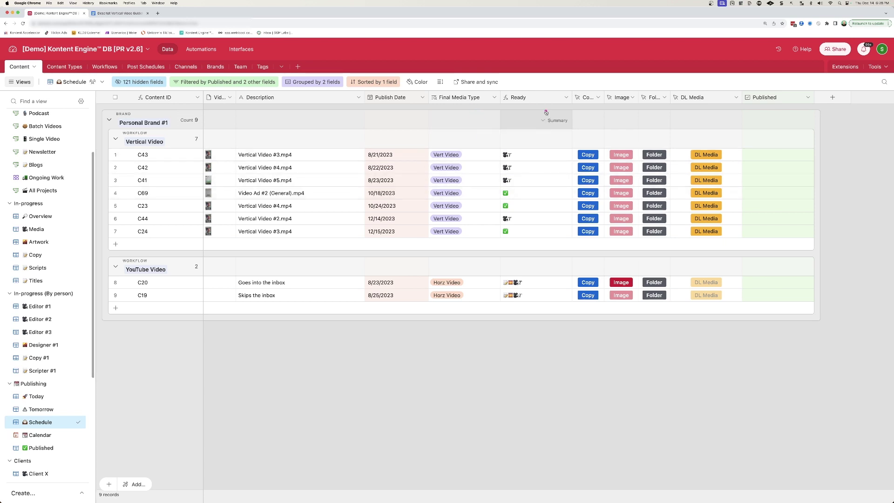
- Title C43 'How To Scale Your Content' and set its Title Status to Done
left_click(68, 280)
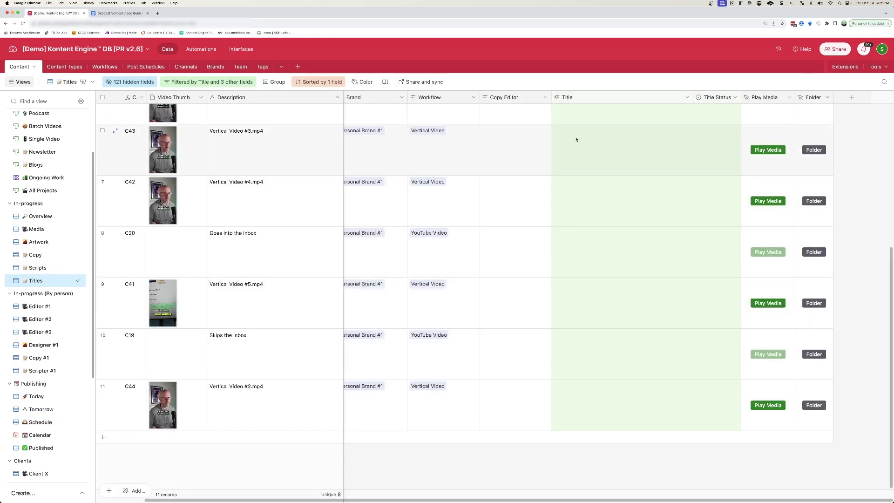
left_click(576, 139)
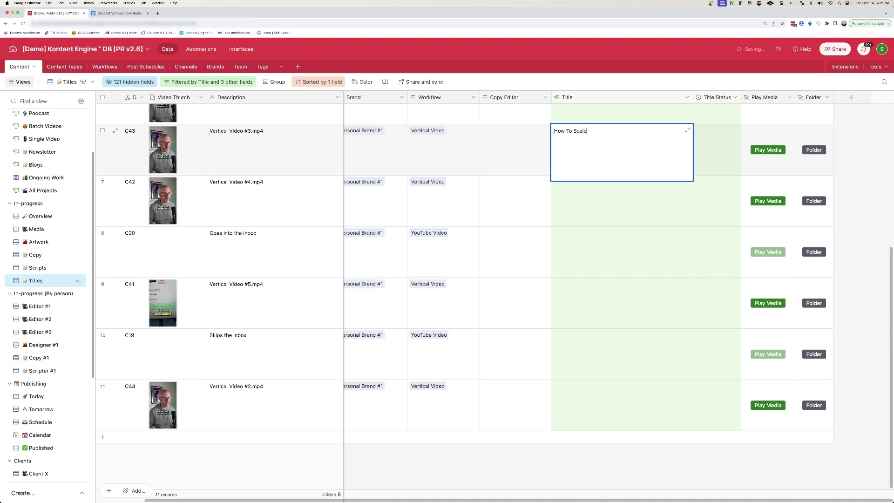
type("How To Scale Your Content")
left_click(715, 147)
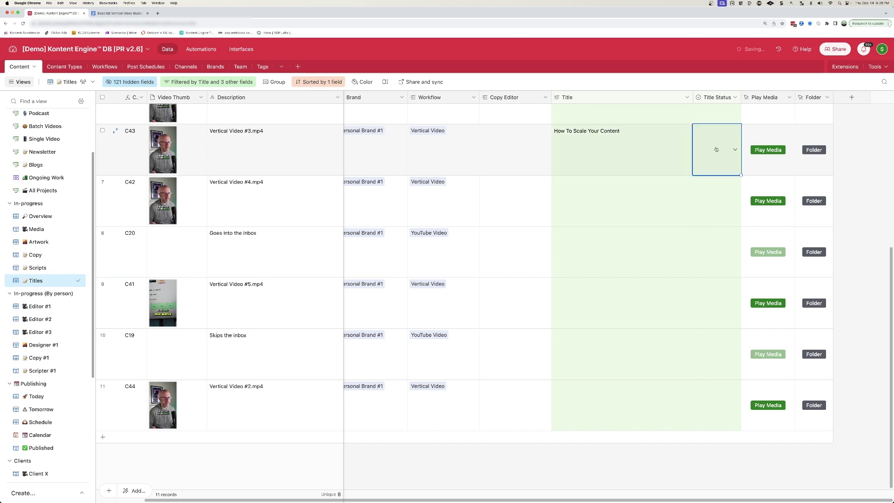
left_click(715, 148)
left_click(705, 200)
- Set C43's Media Status to Done and check its readiness in the Today view
left_click(47, 229)
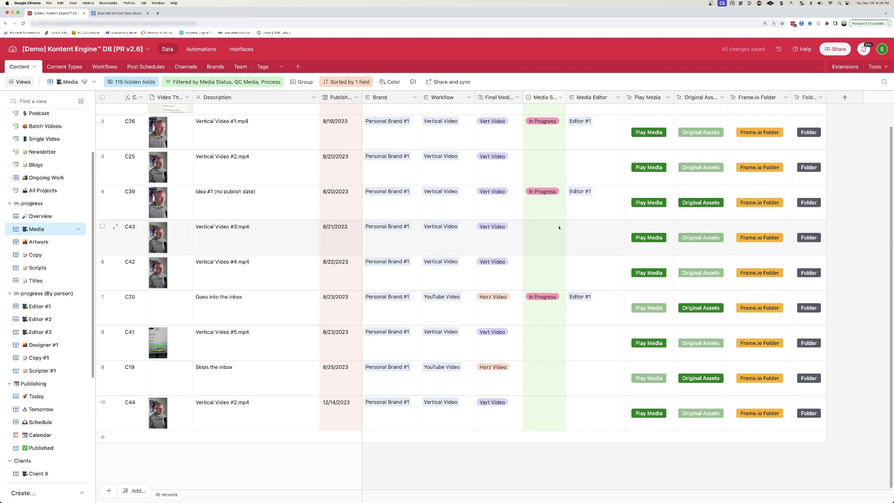
double_click(559, 228)
left_click(543, 297)
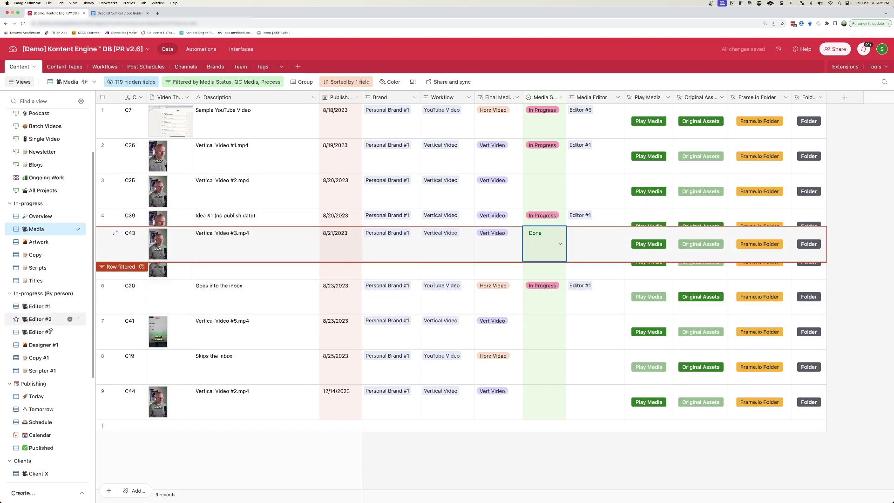
left_click(37, 396)
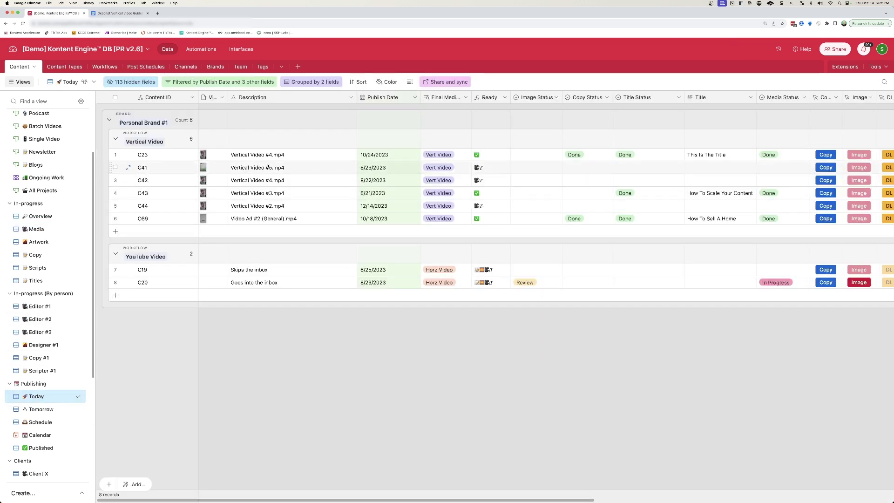